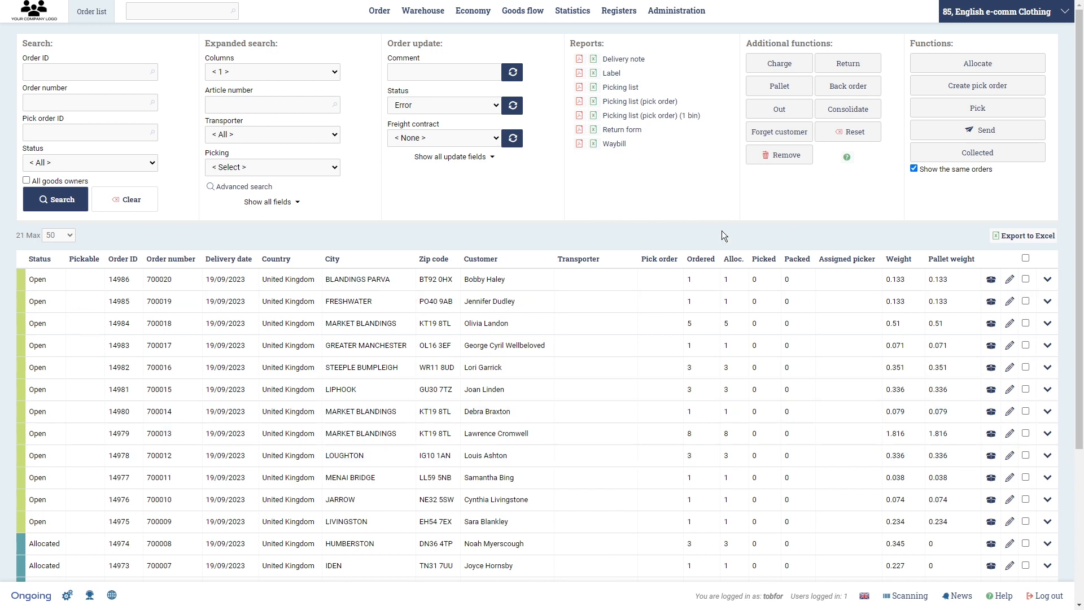
- Open the order list's dialog settings and copy the Order list columns setting
{"action": "left_click", "coordinate": [69, 595]}
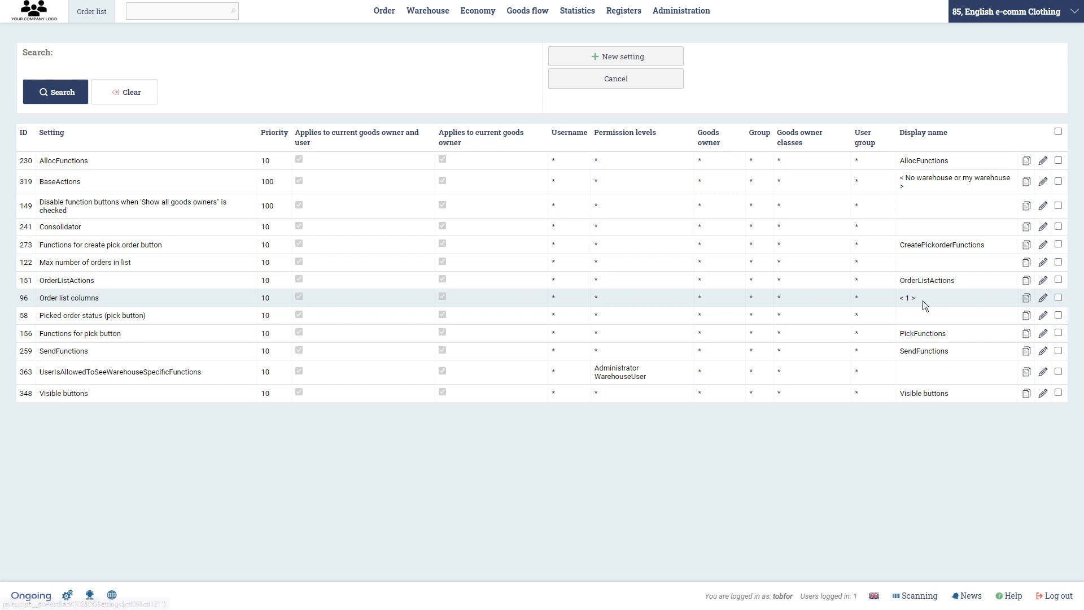
{"action": "left_click", "coordinate": [901, 298]}
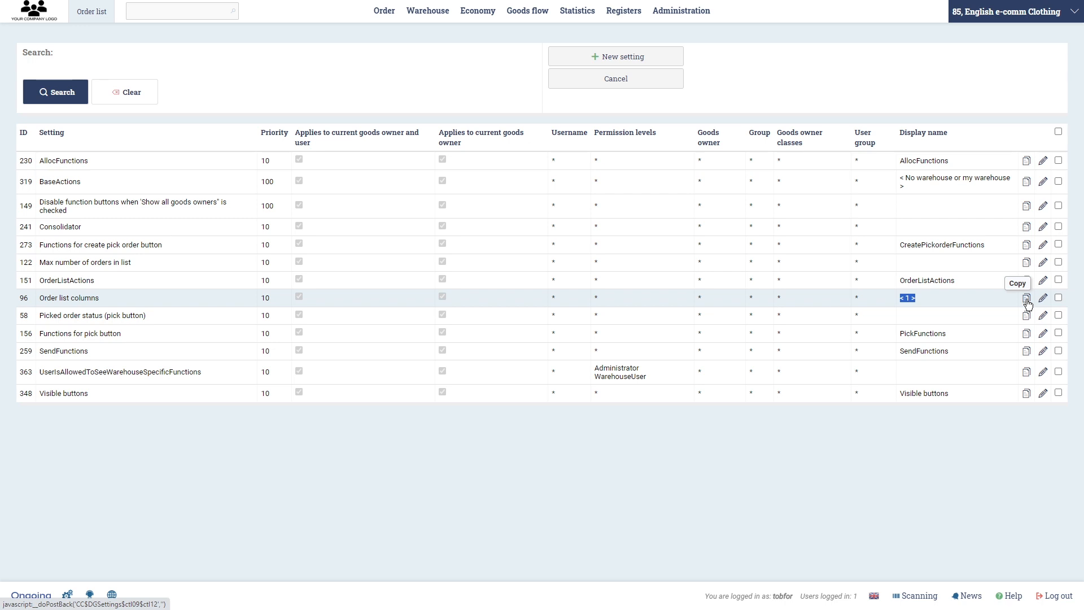
{"action": "left_click", "coordinate": [1026, 300]}
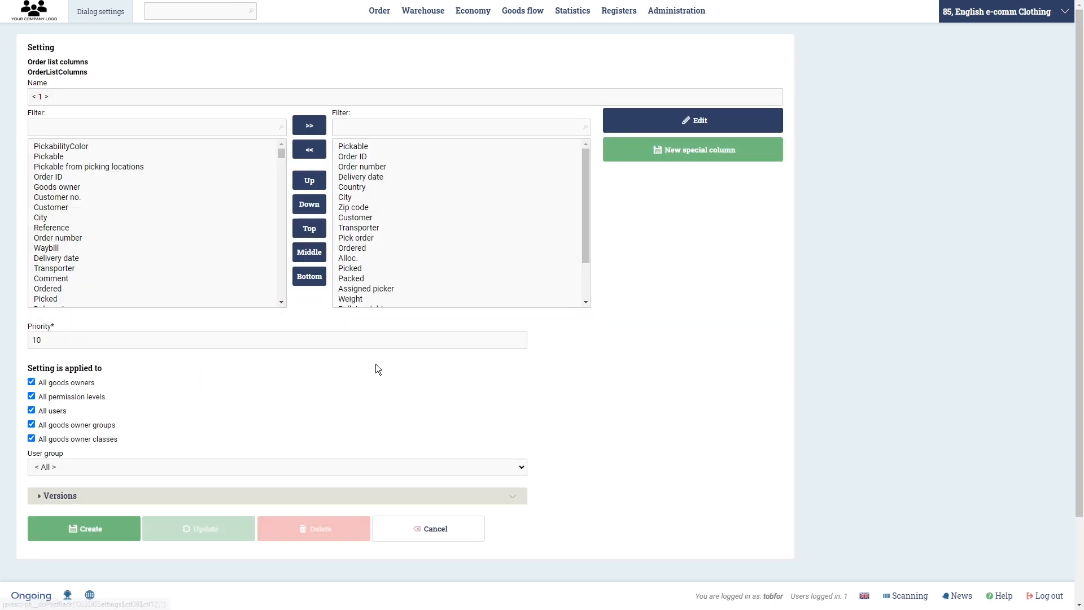
- Rename the copied column setting as condensedview
{"action": "left_click", "coordinate": [96, 99]}
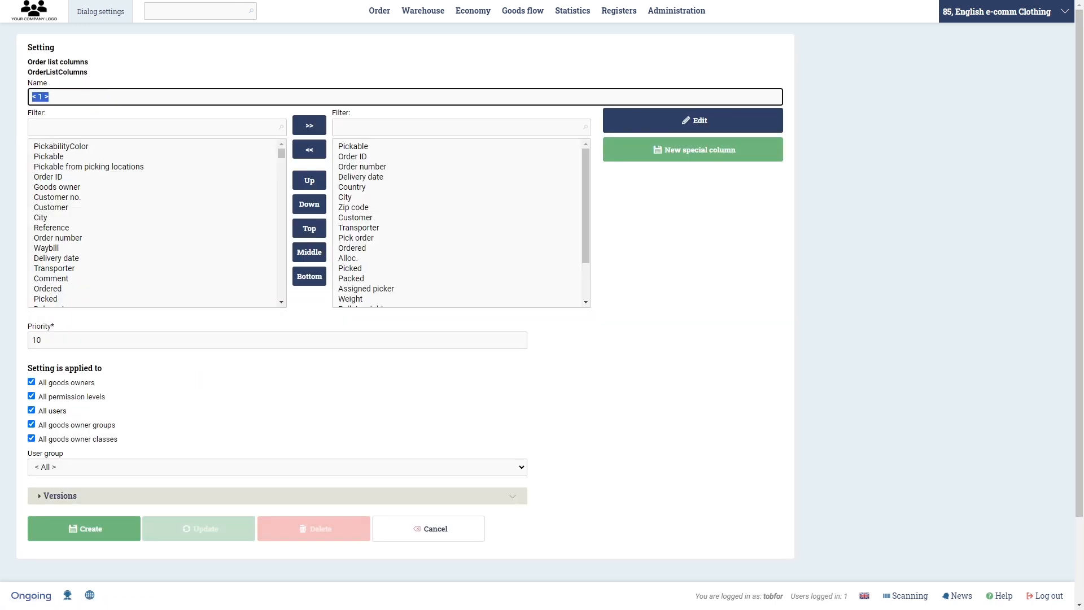
{"action": "type", "text": "custome"}
{"action": "key", "text": "BackSpace"}
{"action": "key", "text": "BackSpace"}
{"action": "key", "text": "BackSpace"}
{"action": "type", "text": "ondensed"}
{"action": "key", "text": "BackSpace"}
{"action": "type", "text": "view"}
- Remove the Select FunctionColumn, ADDED SelectCheckBox and Edit FunctionColumn entries from the selected columns
{"action": "left_click_drag", "start_coordinate": [584, 198], "coordinate": [588, 270]}
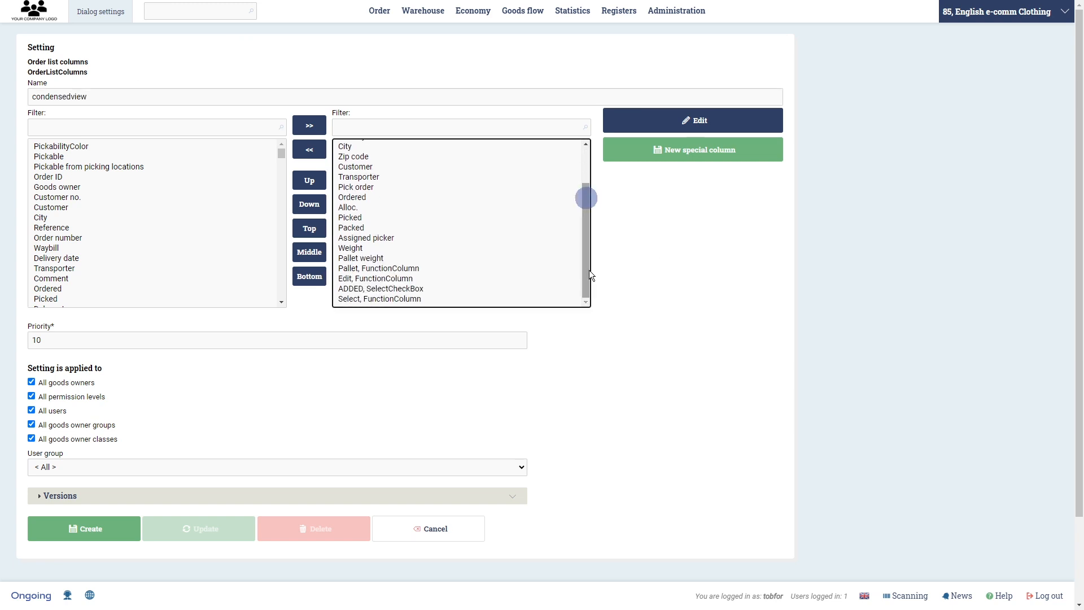
{"action": "left_click", "coordinate": [423, 299]}
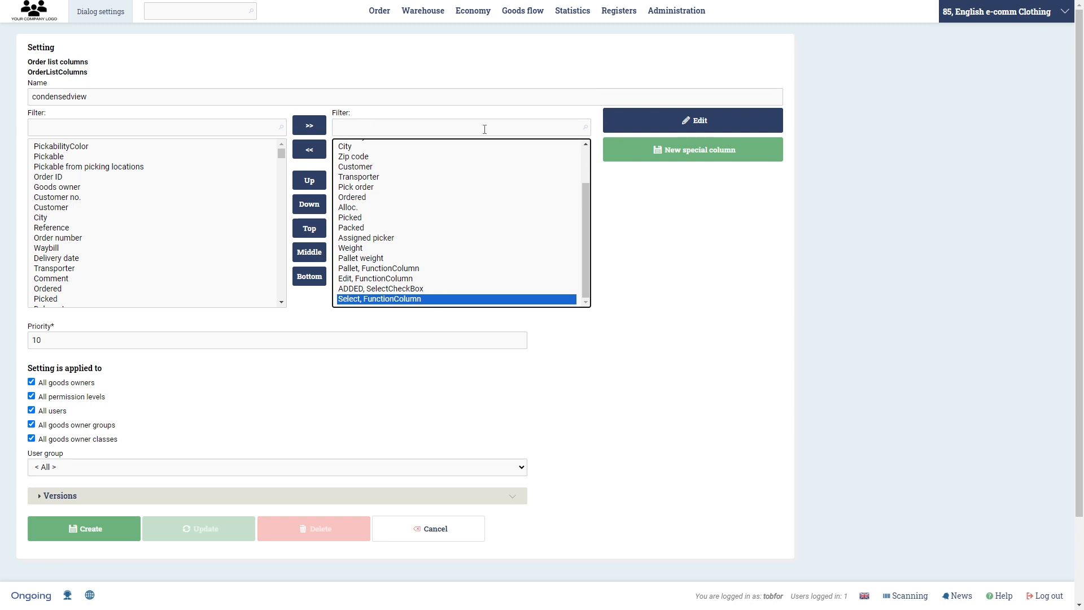
{"action": "left_click_drag", "start_coordinate": [280, 151], "coordinate": [306, 130]}
{"action": "left_click", "coordinate": [322, 153]}
{"action": "scroll", "coordinate": [381, 299], "scroll_direction": "down", "scroll_amount": 2}
{"action": "left_click", "coordinate": [375, 299]}
{"action": "left_click", "coordinate": [308, 156]}
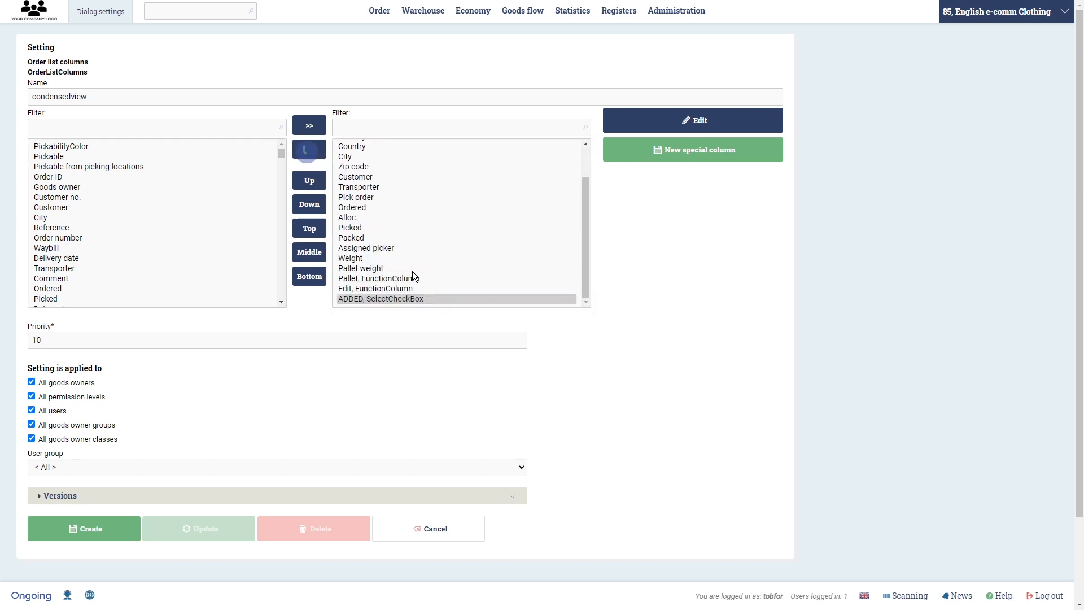
{"action": "scroll", "coordinate": [421, 296], "scroll_direction": "down", "scroll_amount": 1}
{"action": "left_click", "coordinate": [394, 299]}
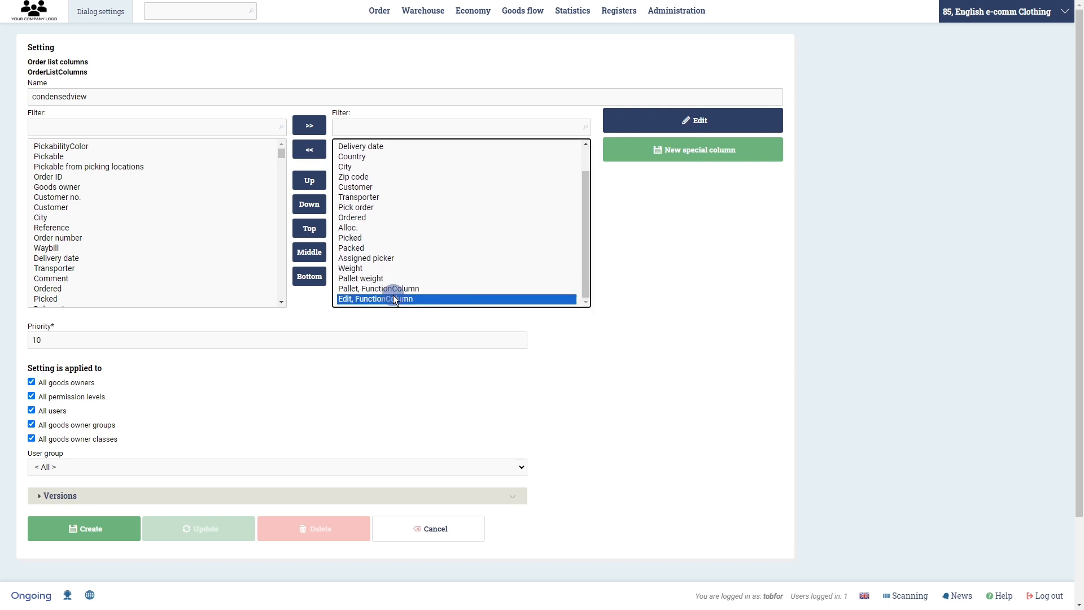
{"action": "left_click", "coordinate": [312, 158]}
- Remove the Pallet FunctionColumn, Pallet weight and Weight entries from the selected columns
{"action": "scroll", "coordinate": [369, 295], "scroll_direction": "down", "scroll_amount": 1}
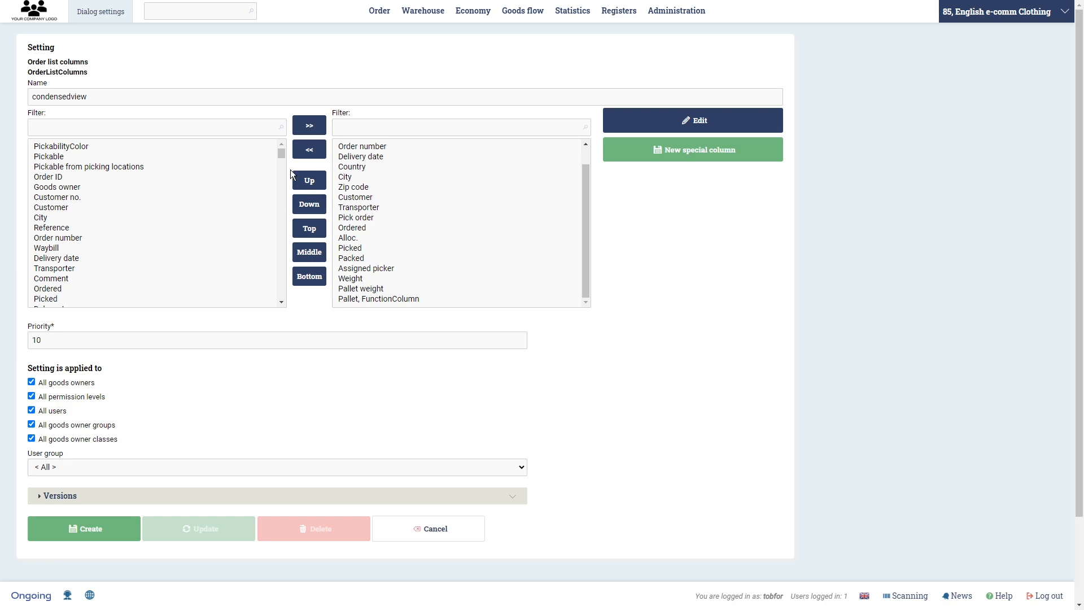
{"action": "left_click", "coordinate": [388, 299]}
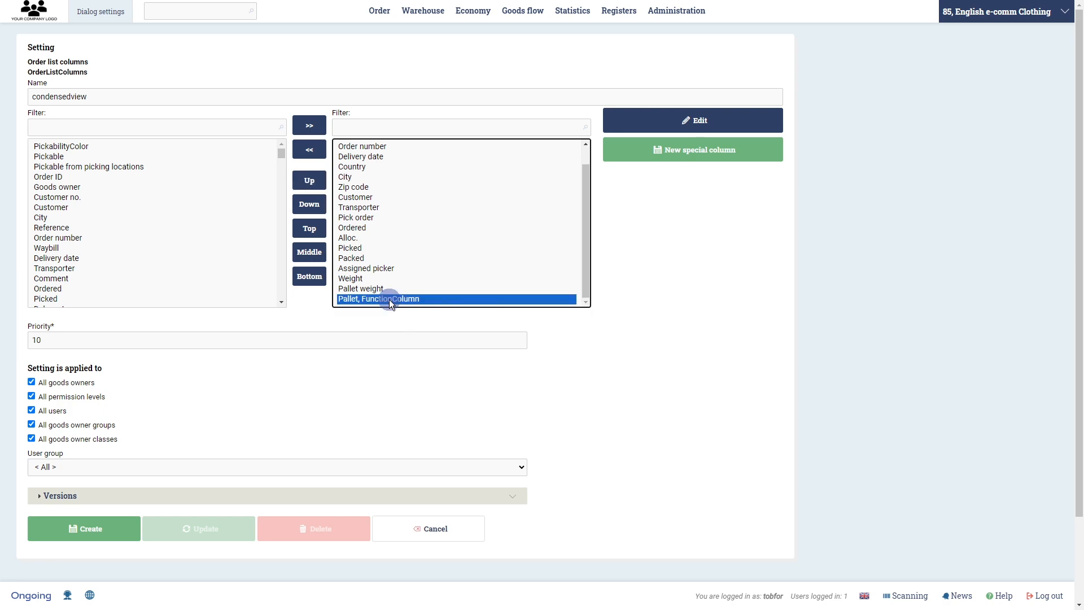
{"action": "left_click", "coordinate": [315, 152]}
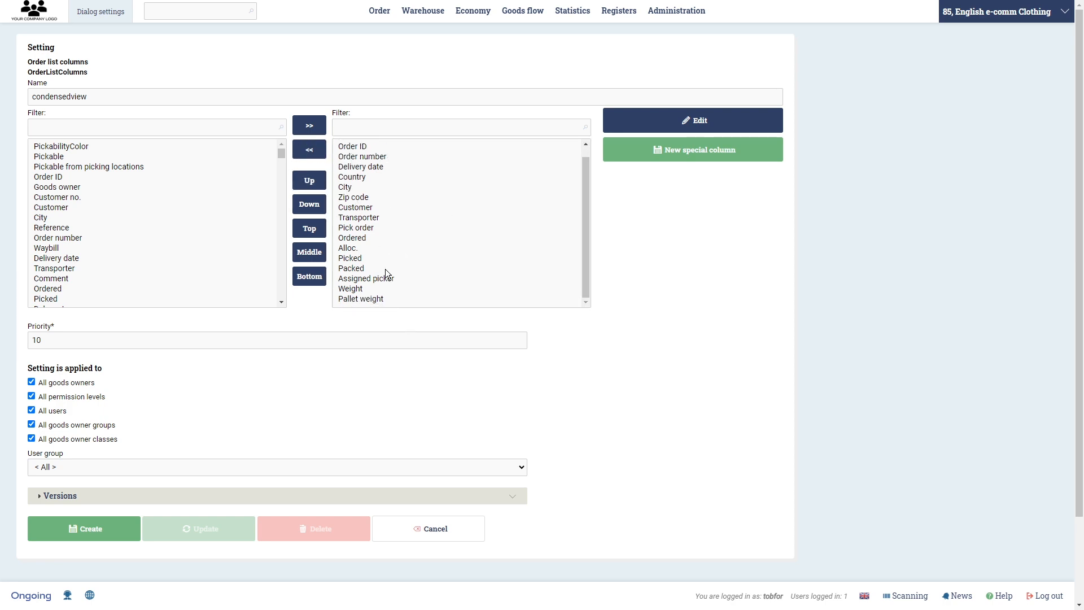
{"action": "left_click", "coordinate": [380, 301]}
{"action": "left_click", "coordinate": [314, 150]}
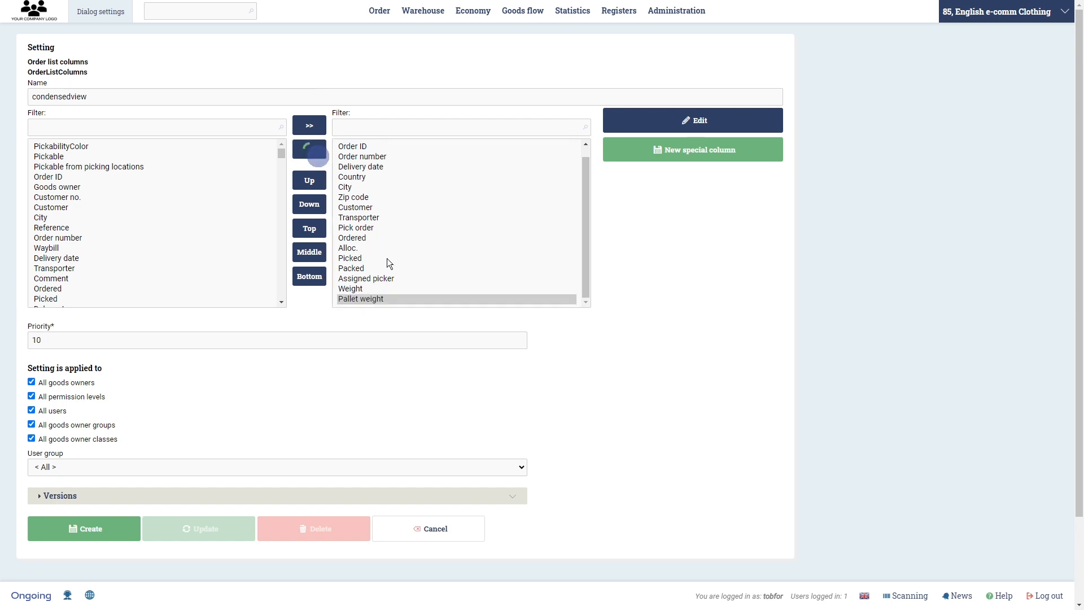
{"action": "left_click", "coordinate": [372, 298]}
{"action": "left_click", "coordinate": [310, 148]}
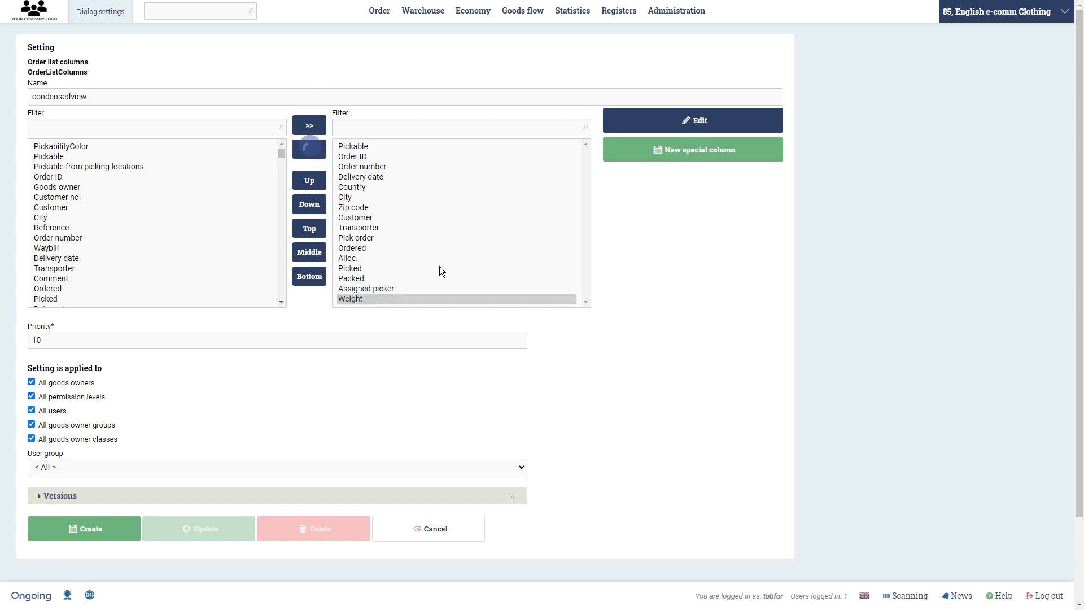
- Move Assigned picker to the top of the selected columns and set the setting's priority to 9
{"action": "left_click", "coordinate": [392, 290]}
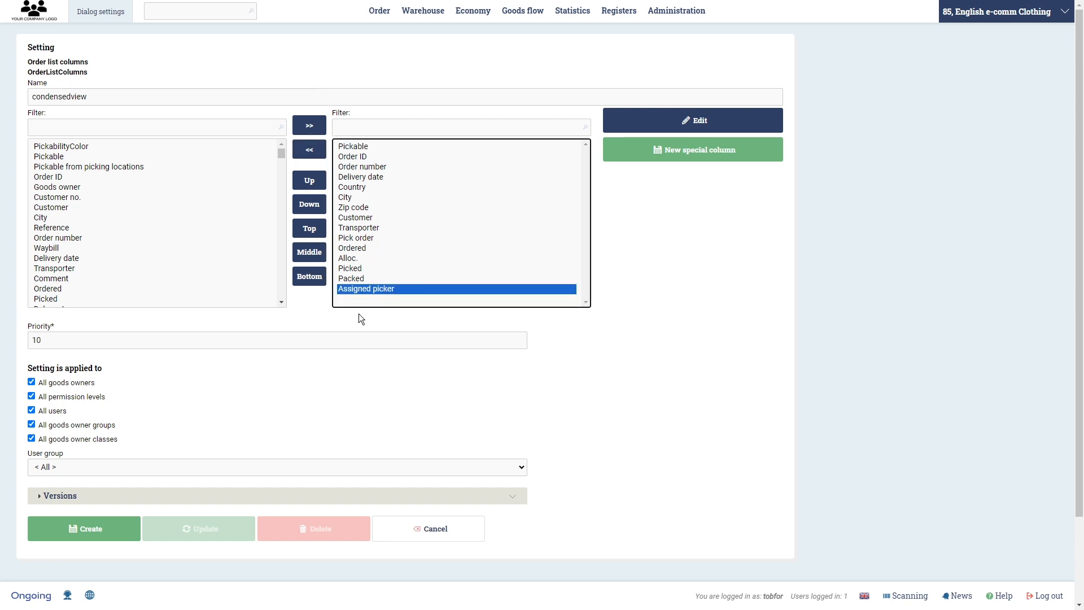
{"action": "left_click", "coordinate": [317, 232]}
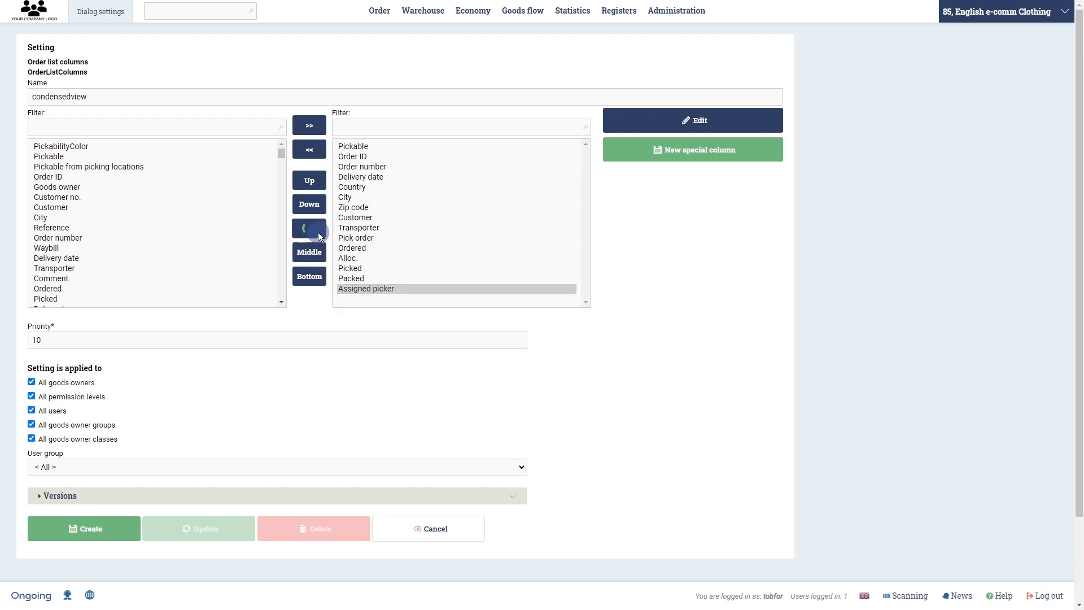
{"action": "double_click", "coordinate": [106, 341]}
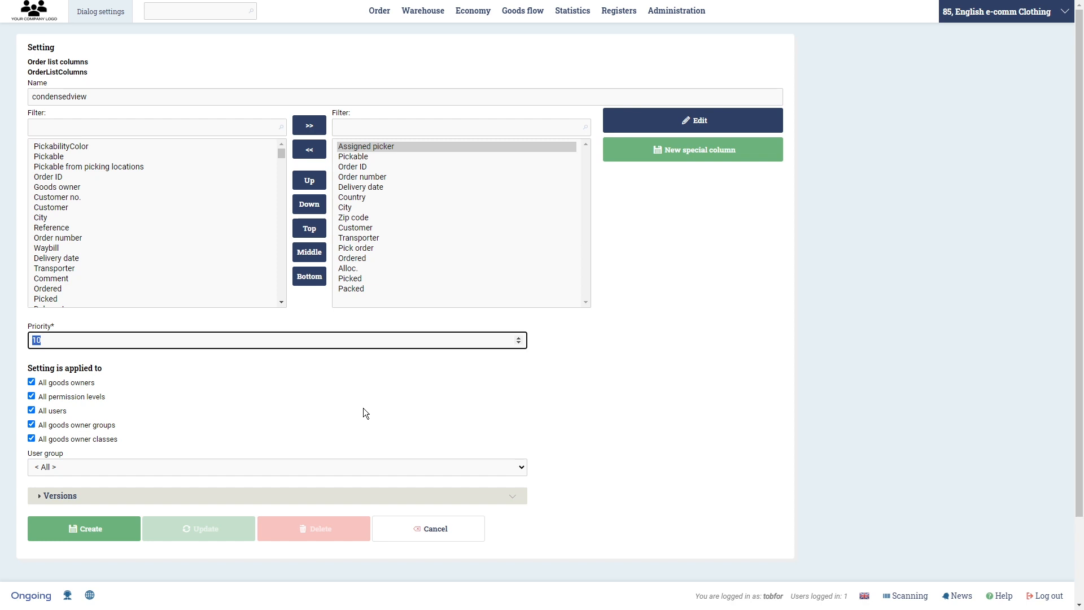
{"action": "type", "text": "9"}
- Check the goods owner, user and permission level scope options, keep them all enabled, and create the setting
{"action": "left_click", "coordinate": [31, 382]}
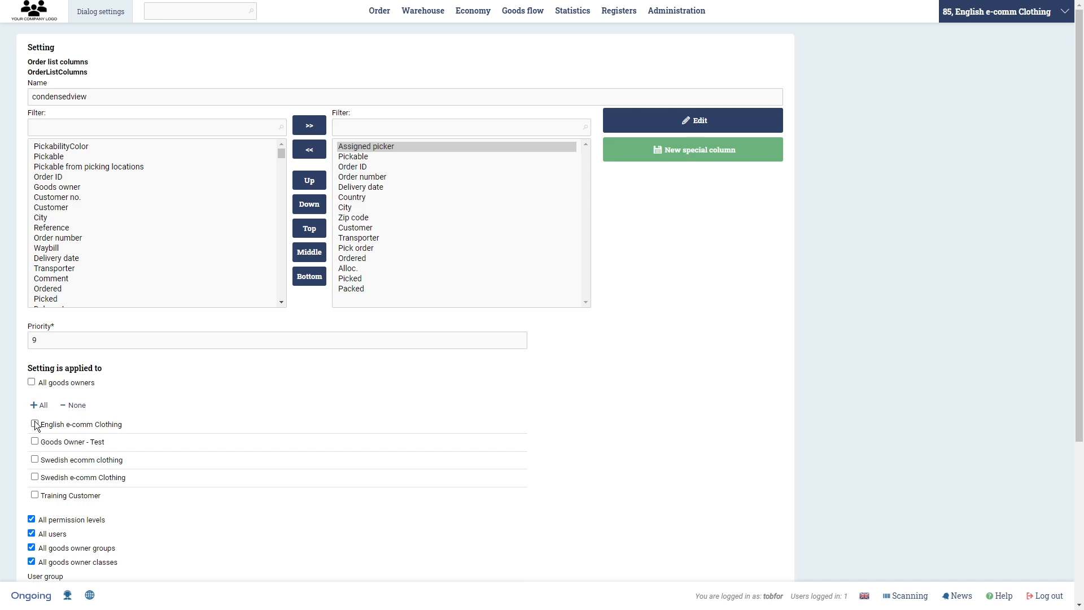
{"action": "left_click", "coordinate": [32, 382]}
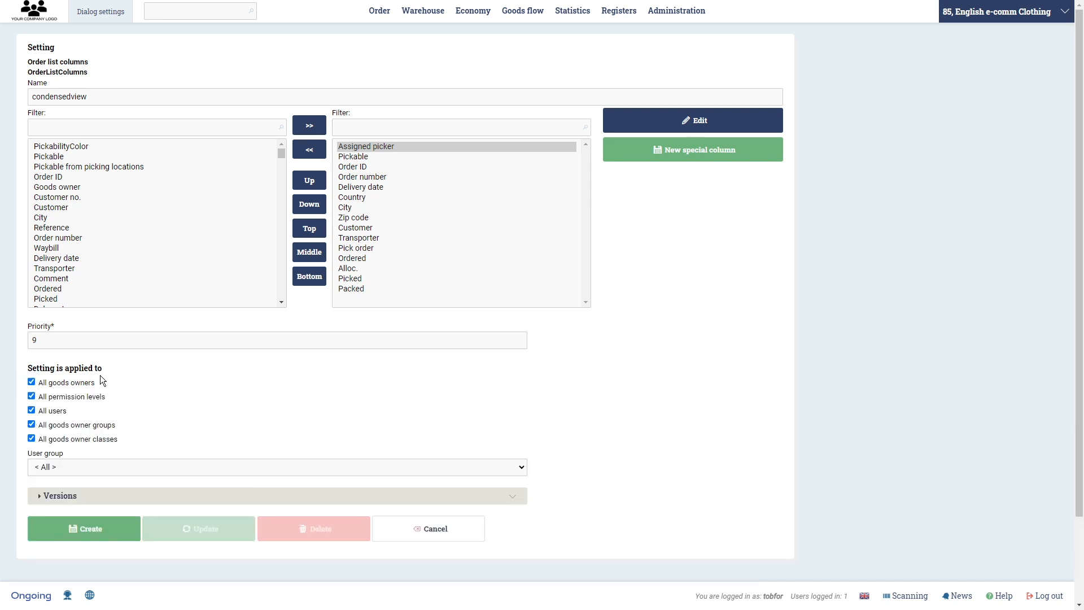
{"action": "left_click", "coordinate": [31, 410]}
{"action": "left_click", "coordinate": [32, 410]}
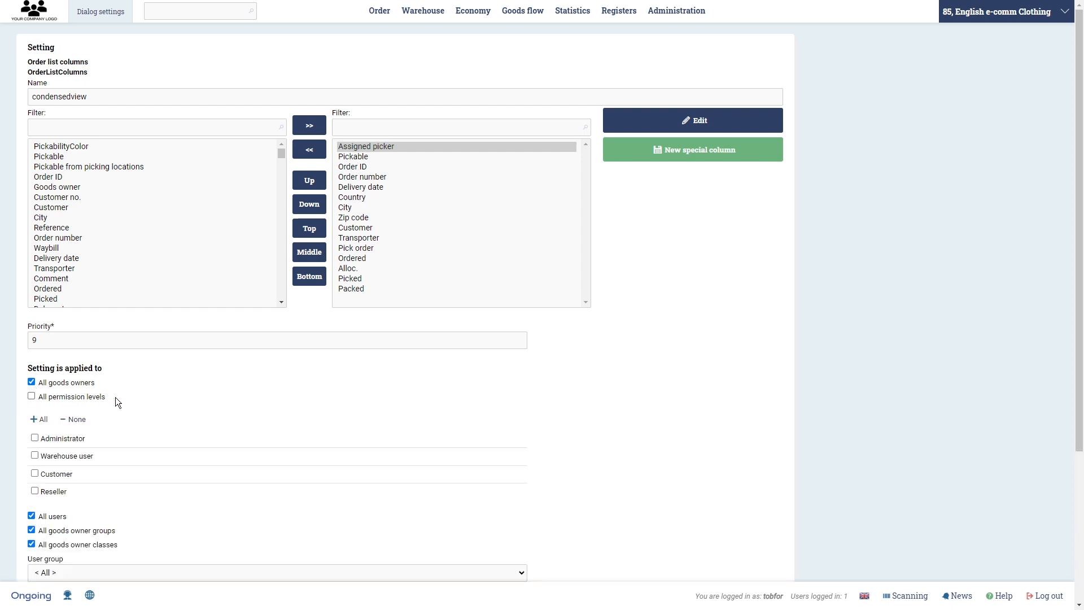
{"action": "left_click", "coordinate": [32, 397]}
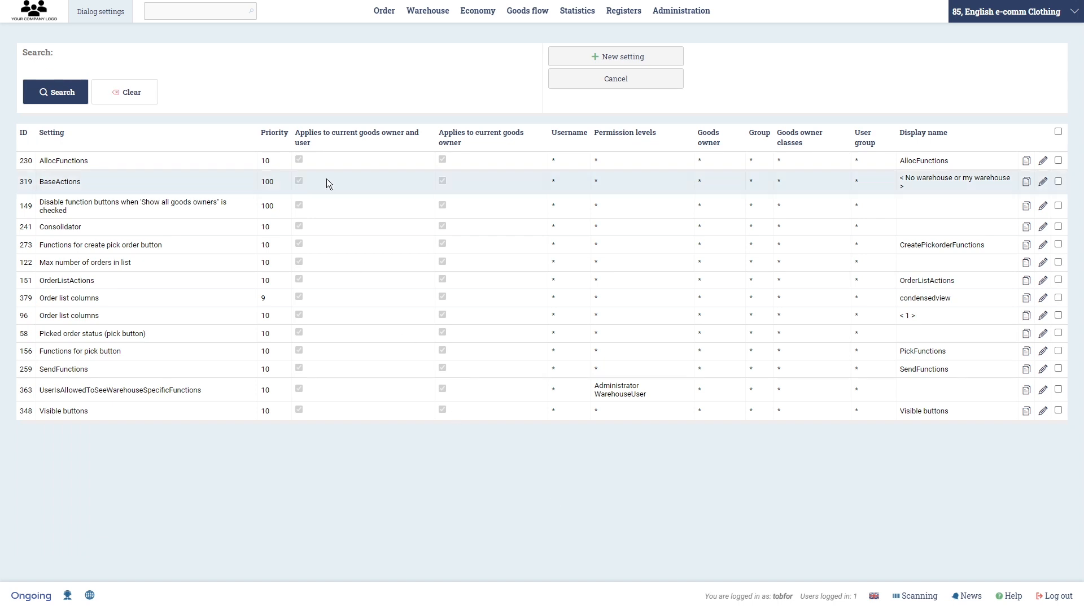
- Open the order list and switch its column layout to < 1 >
{"action": "mouse_move", "coordinate": [388, 15]}
{"action": "left_click", "coordinate": [372, 87]}
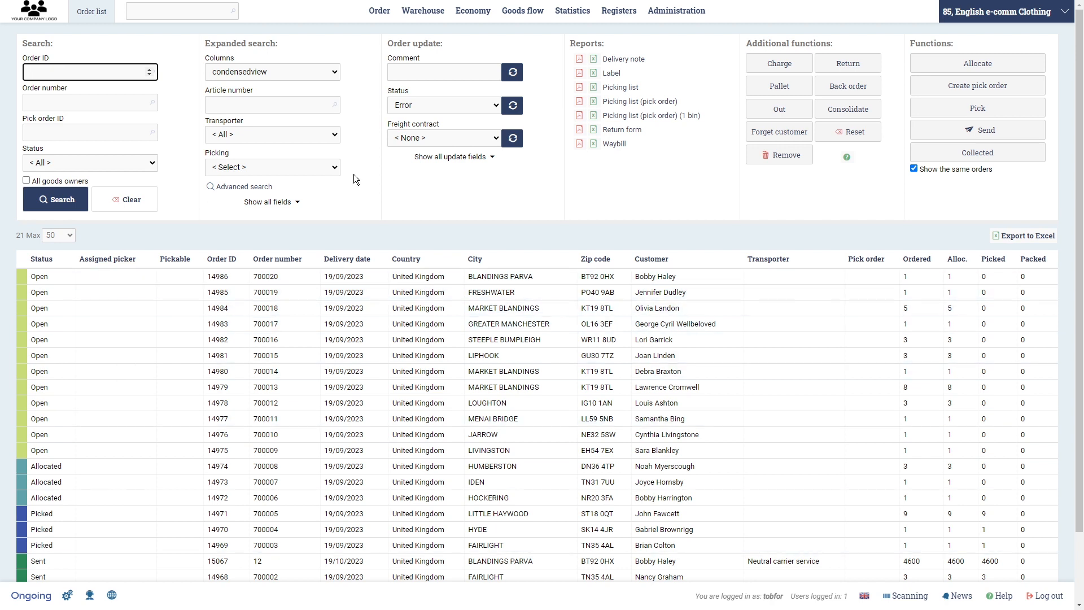
{"action": "left_click", "coordinate": [337, 73]}
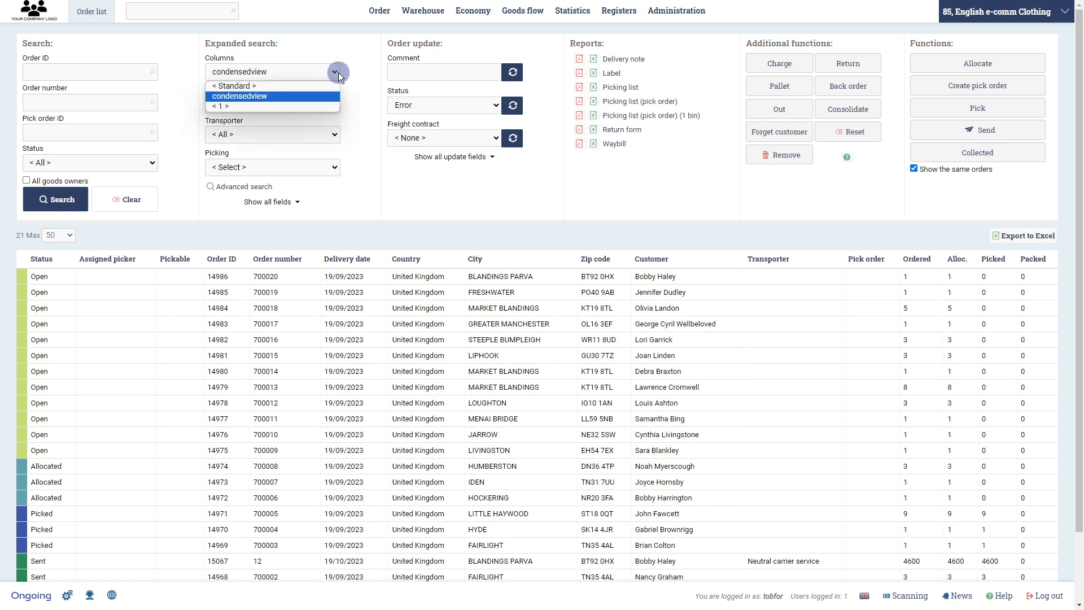
{"action": "left_click", "coordinate": [319, 105]}
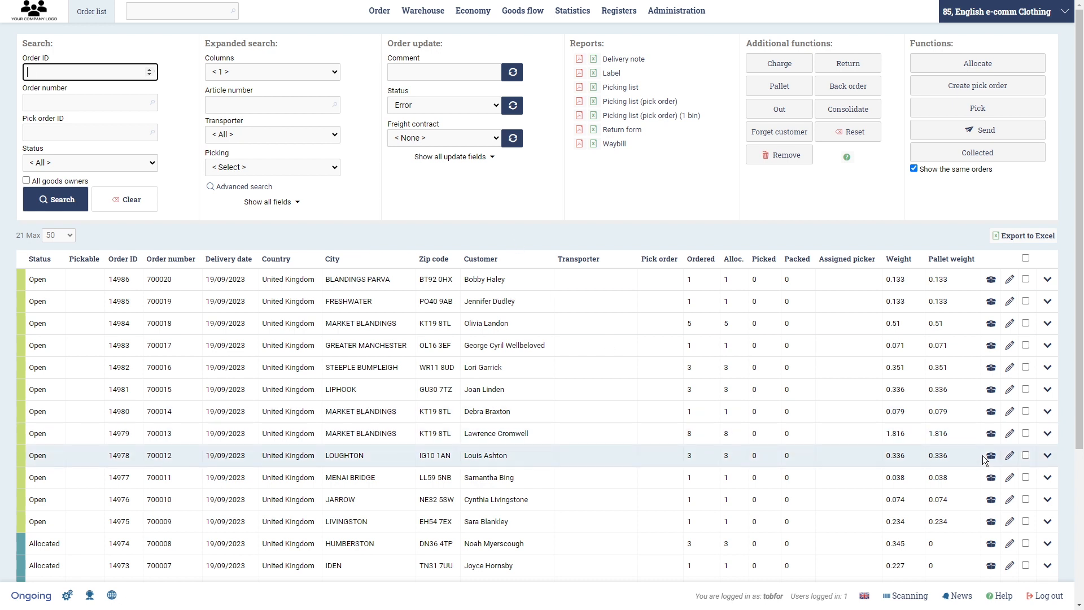
- Expand an open order's details to review its waybill rows, order lines and goods items, then collapse it
{"action": "left_click", "coordinate": [1047, 417]}
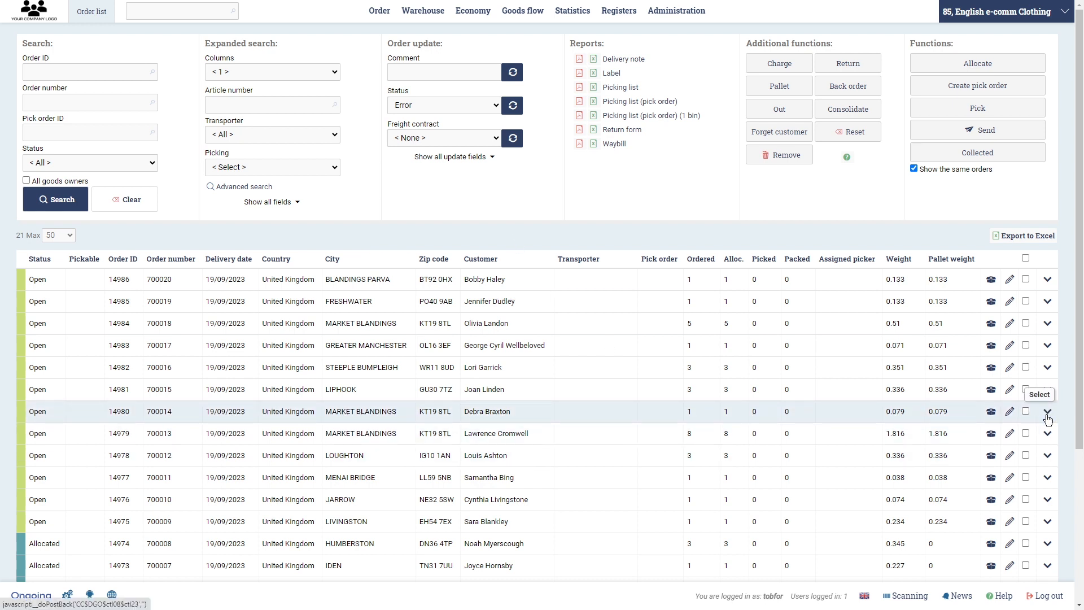
{"action": "scroll", "coordinate": [840, 325], "scroll_direction": "down", "scroll_amount": 3}
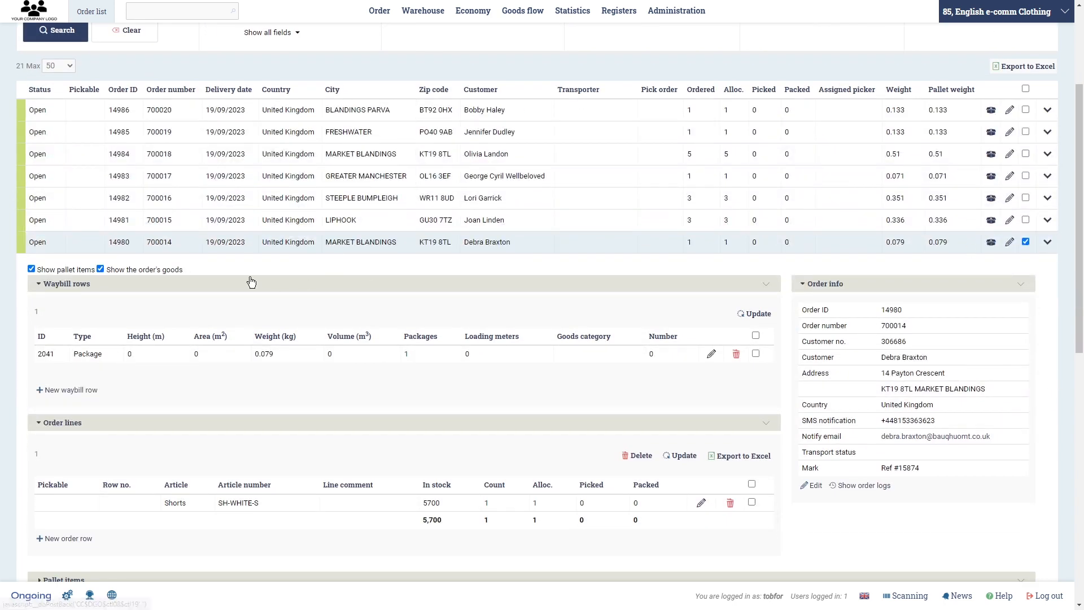
{"action": "scroll", "coordinate": [250, 249], "scroll_direction": "down", "scroll_amount": 5}
{"action": "scroll", "coordinate": [250, 253], "scroll_direction": "down", "scroll_amount": 2}
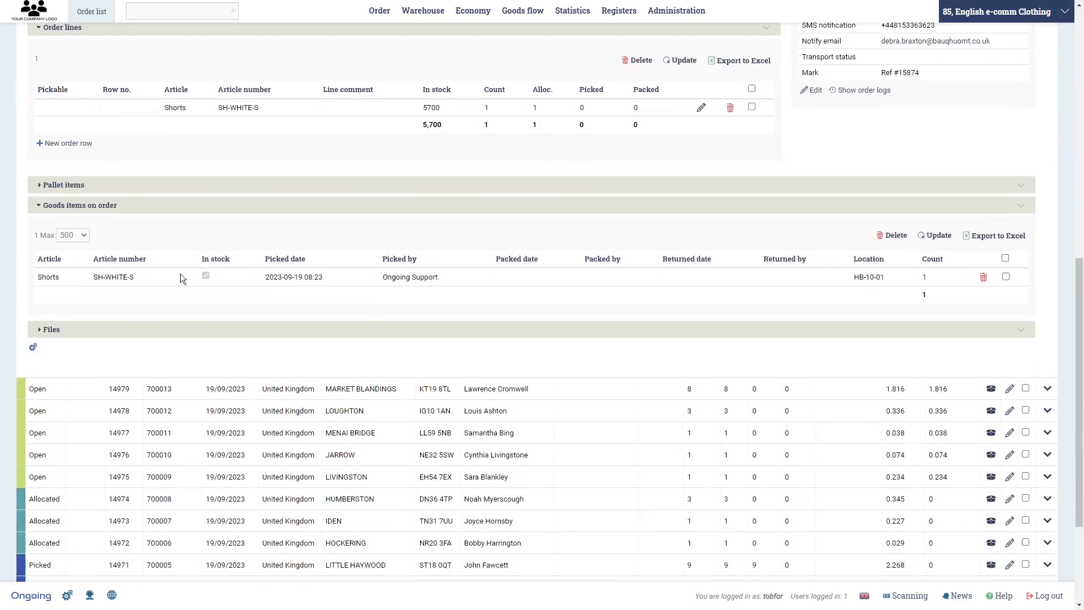
{"action": "scroll", "coordinate": [646, 341], "scroll_direction": "up", "scroll_amount": 5}
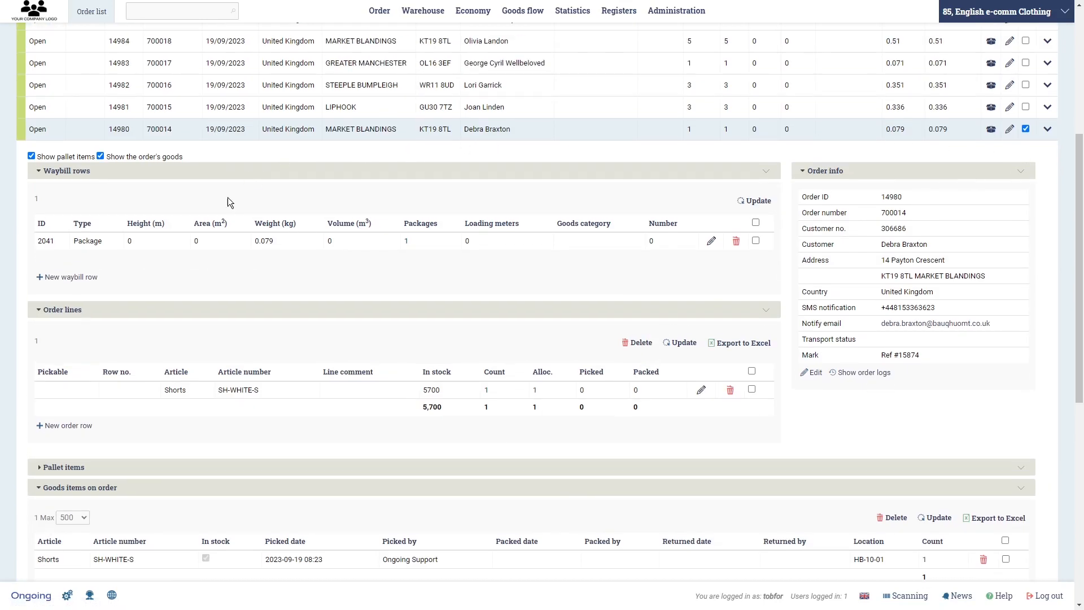
{"action": "scroll", "coordinate": [91, 451], "scroll_direction": "down", "scroll_amount": 1}
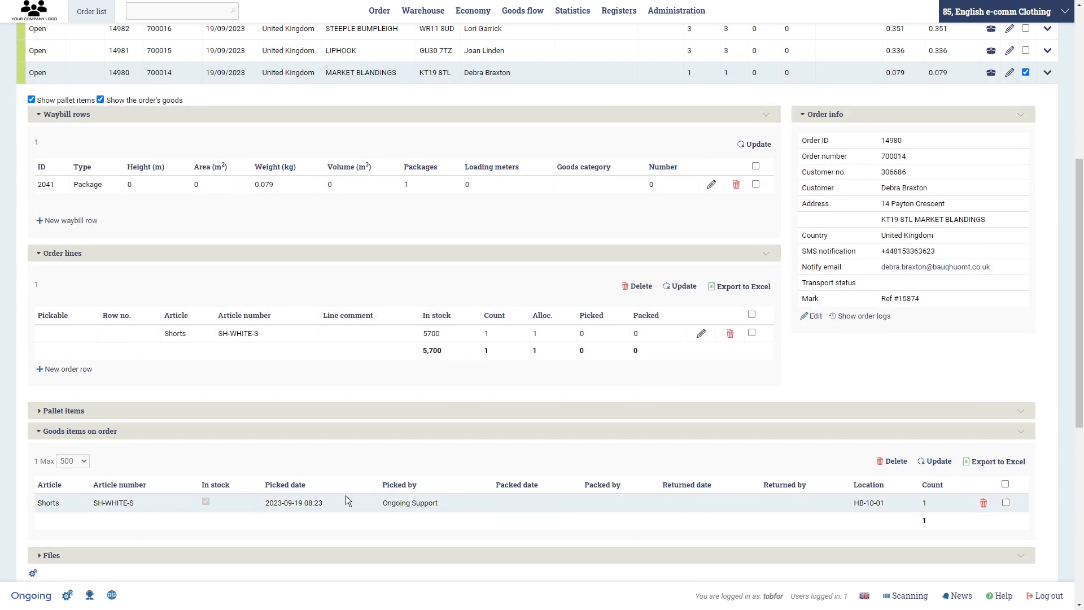
{"action": "scroll", "coordinate": [350, 494], "scroll_direction": "down", "scroll_amount": 2}
{"action": "scroll", "coordinate": [649, 339], "scroll_direction": "up", "scroll_amount": 4}
{"action": "left_click", "coordinate": [1047, 132]}
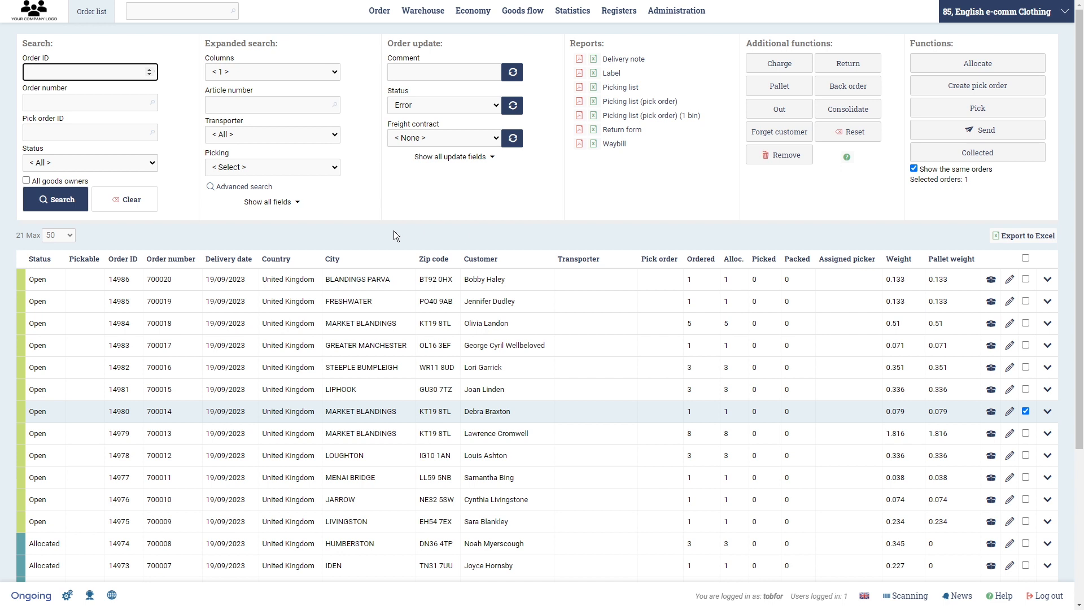
- Create a new purchase order, entering a purchase order number
{"action": "mouse_move", "coordinate": [394, 18]}
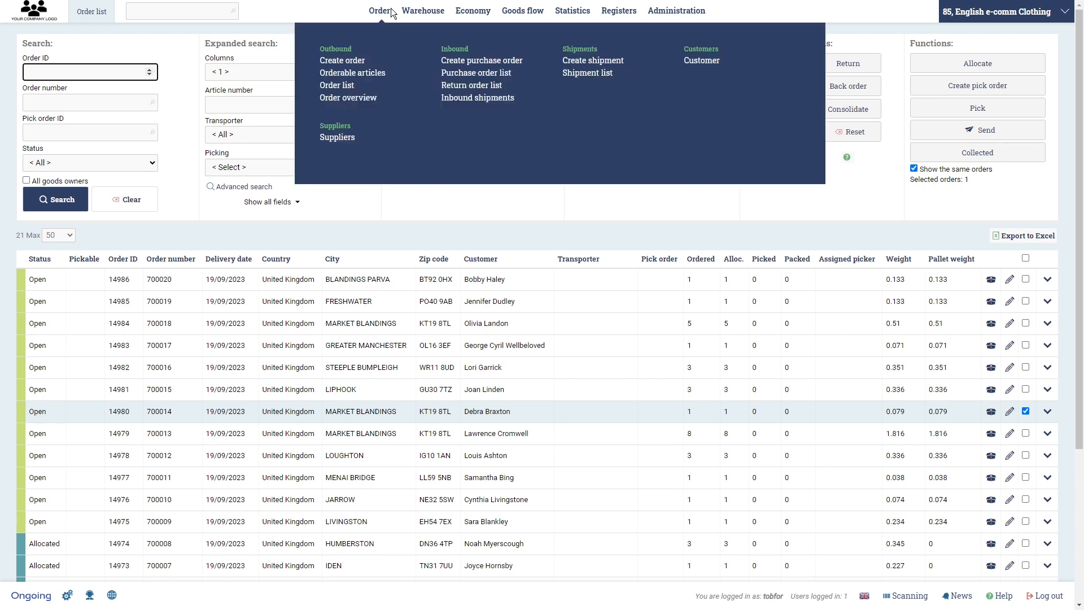
{"action": "left_click", "coordinate": [457, 62]}
{"action": "left_click", "coordinate": [107, 158]}
{"action": "type", "text": "222"}
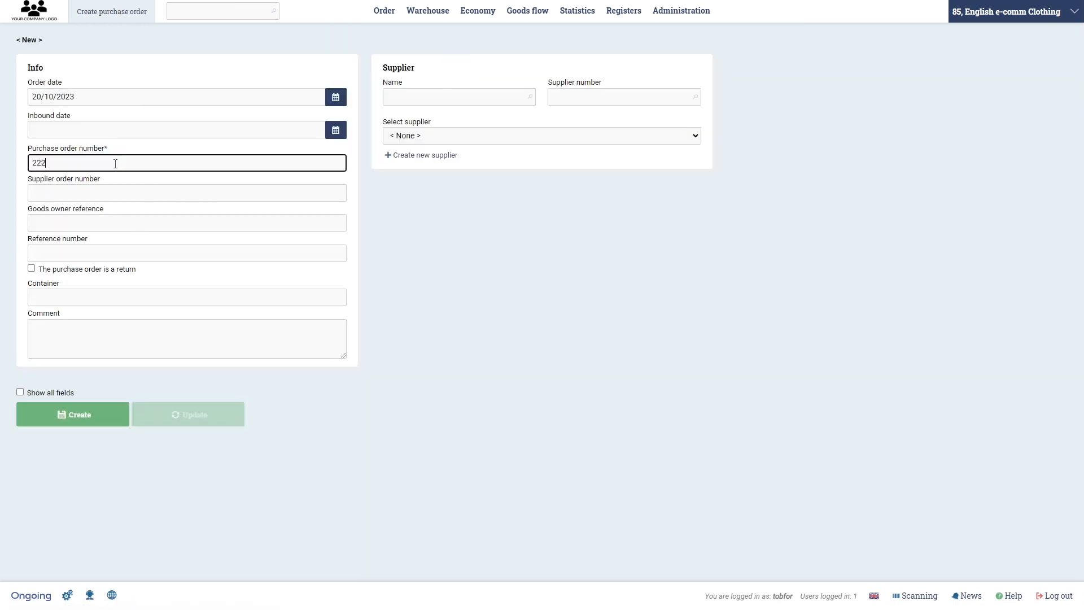
{"action": "left_click", "coordinate": [79, 425]}
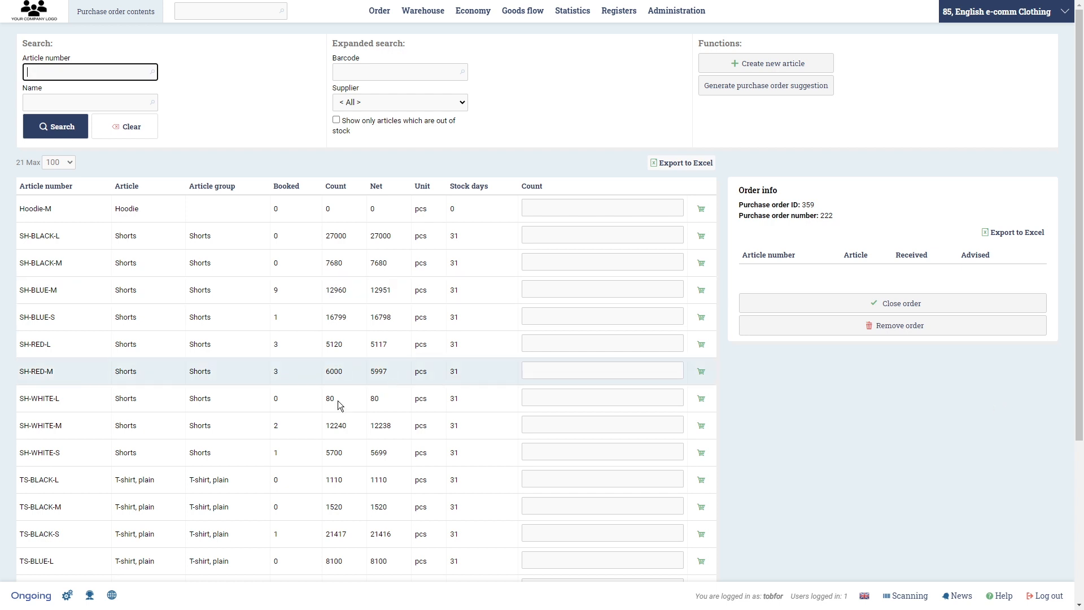
- Add a new InOrderSuggestion setting for the purchase order page and choose DeliveredSince
{"action": "left_click", "coordinate": [63, 599]}
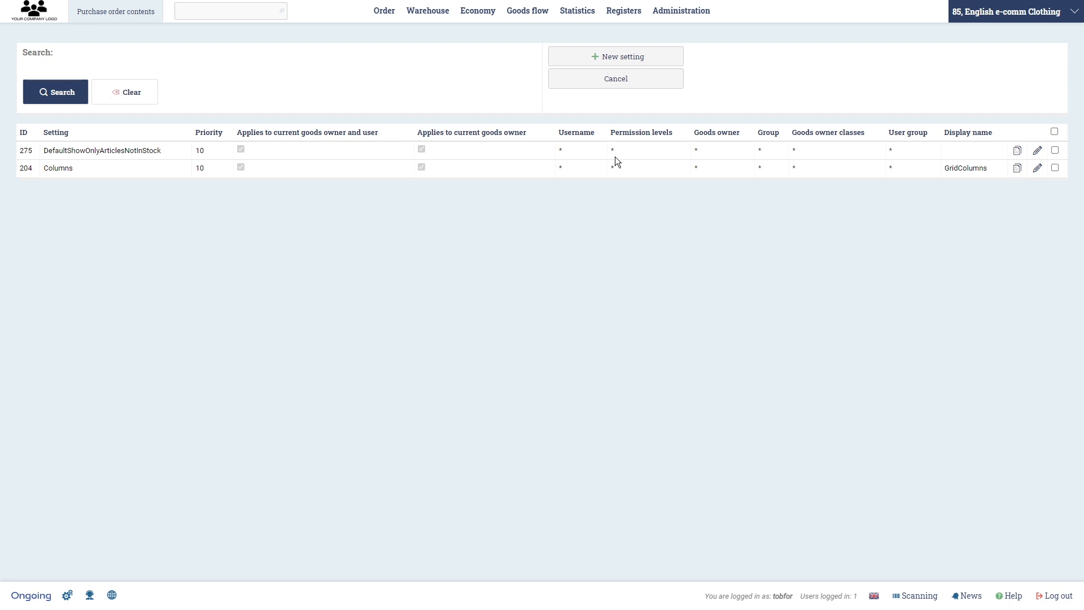
{"action": "left_click", "coordinate": [624, 59]}
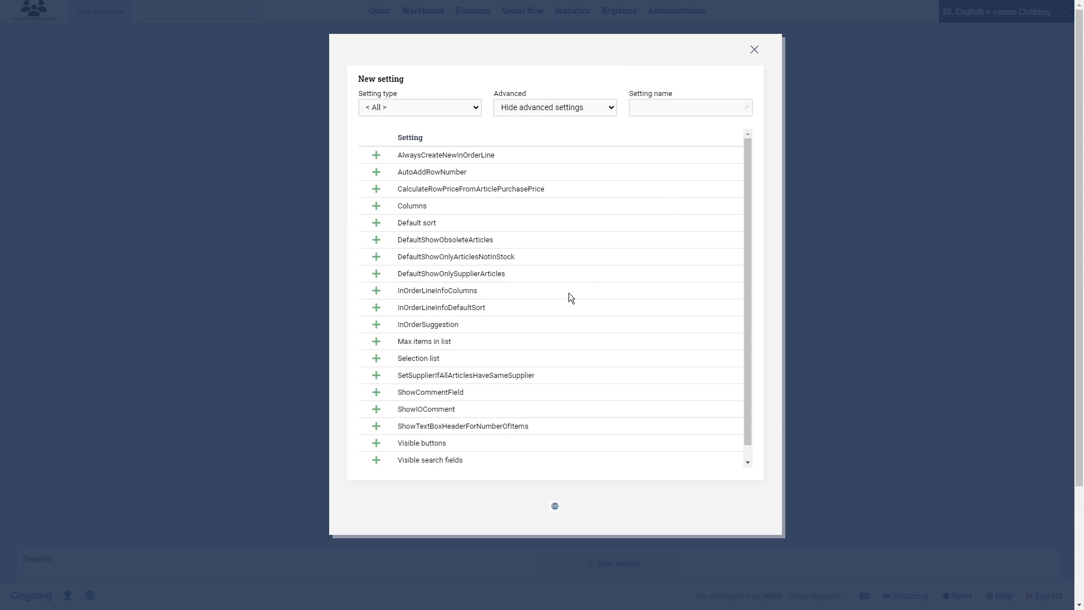
{"action": "left_click", "coordinate": [376, 324]}
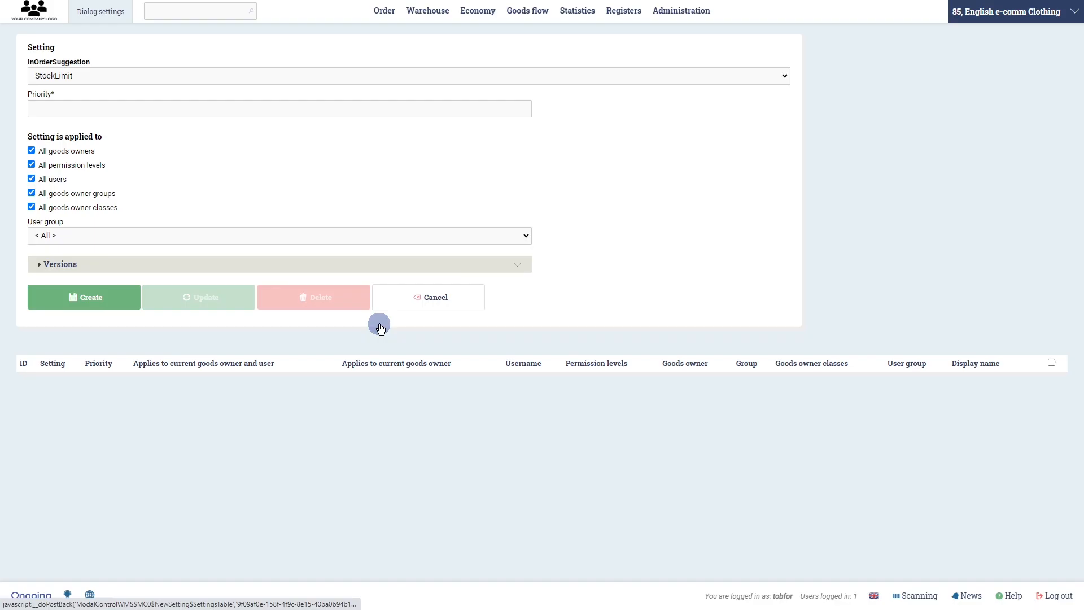
{"action": "left_click", "coordinate": [86, 74]}
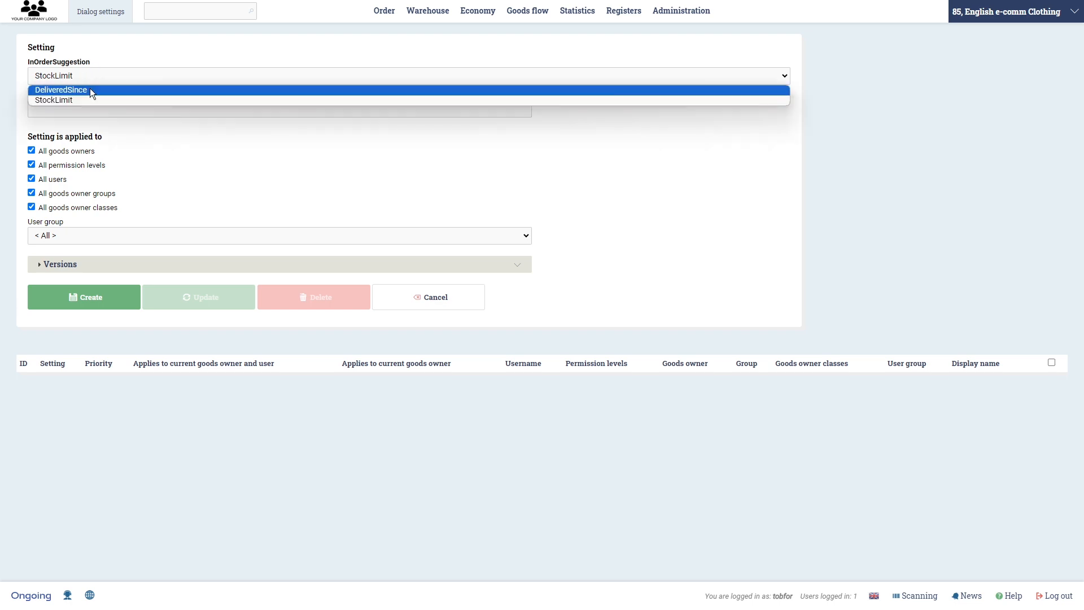
{"action": "left_click", "coordinate": [90, 89]}
- Set the priority to 9 and DaysDeliveredSince to 60, then create the setting
{"action": "left_click", "coordinate": [215, 228]}
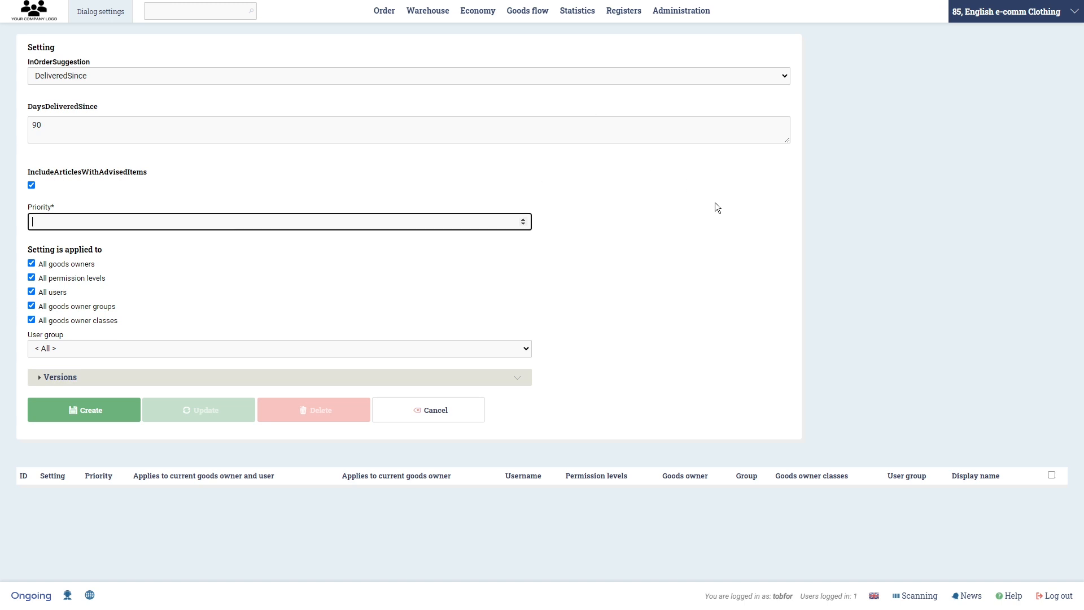
{"action": "type", "text": "9"}
{"action": "left_click", "coordinate": [76, 124]}
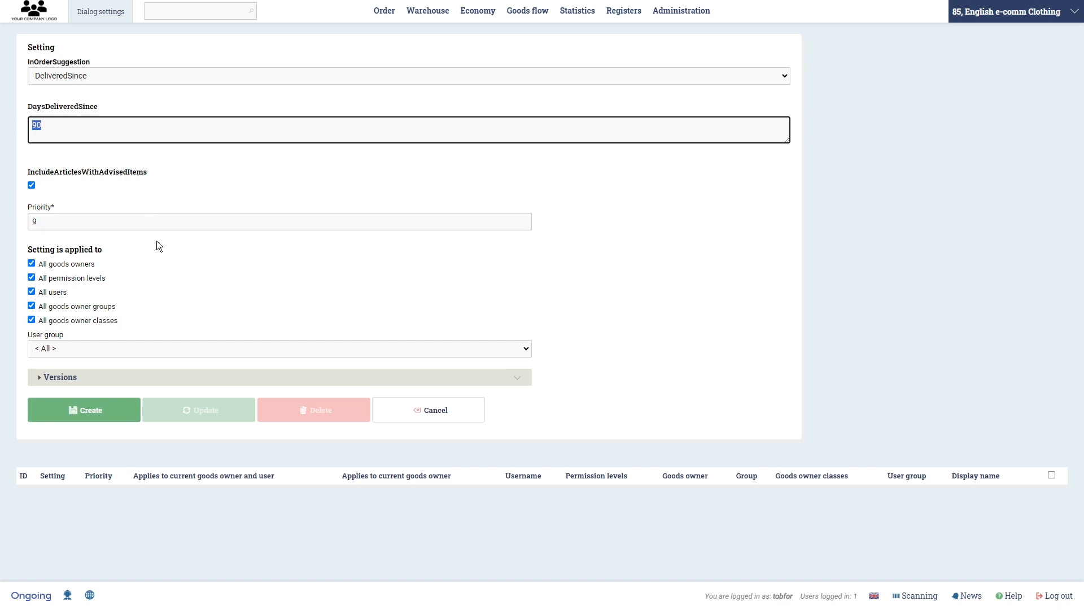
{"action": "type", "text": "60"}
{"action": "left_click", "coordinate": [102, 412]}
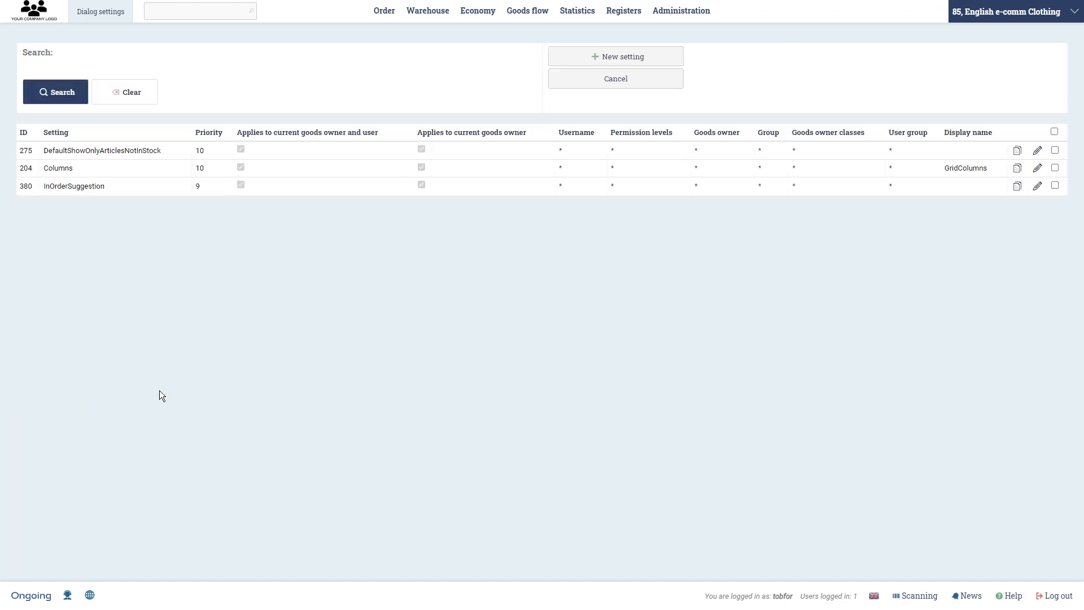
- Switch to the browser tab showing the purchase order contents
{"action": "key", "text": "ctrl+Tab"}
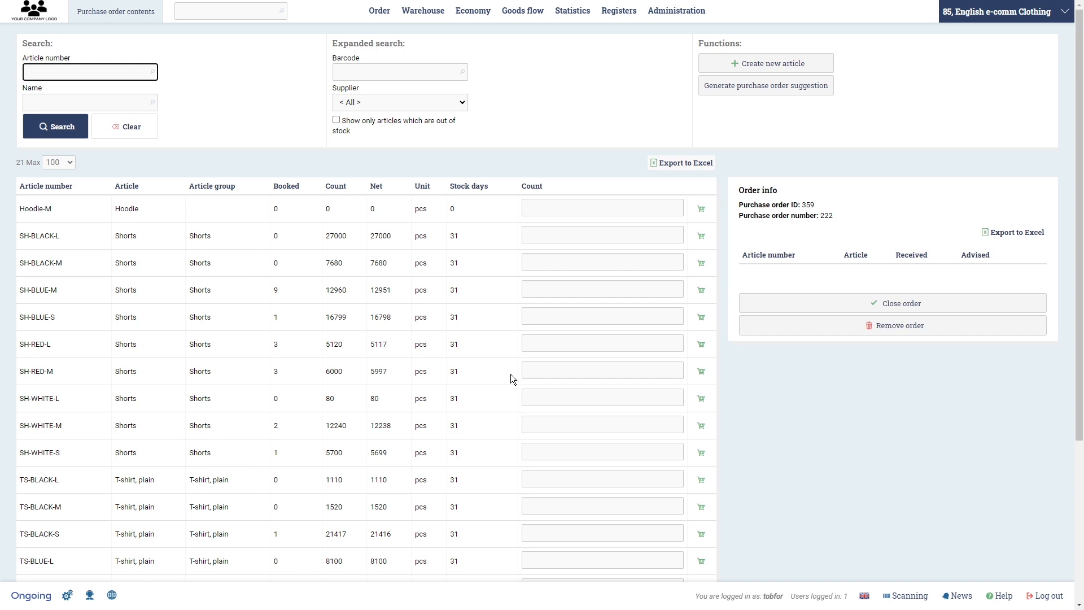